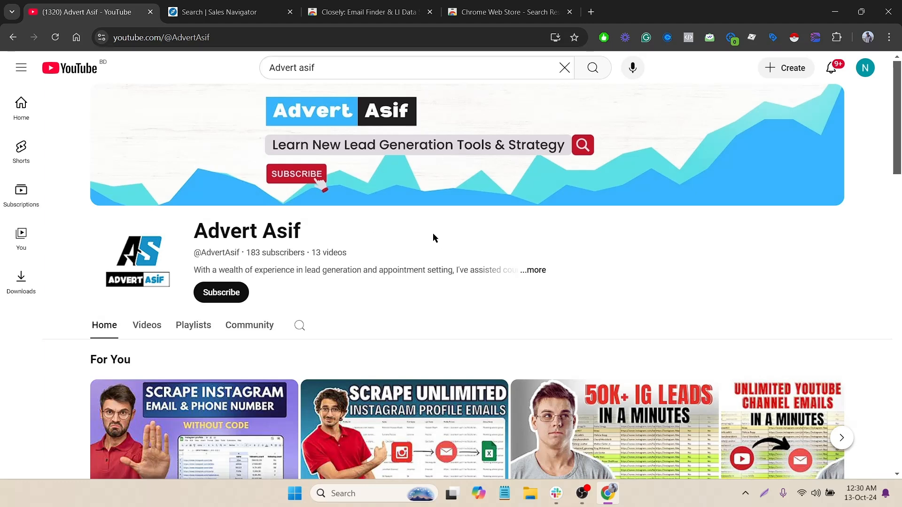
Switch from the YouTube channel tab to the Sales Navigator lead search tab.
key(ctrl+Tab)
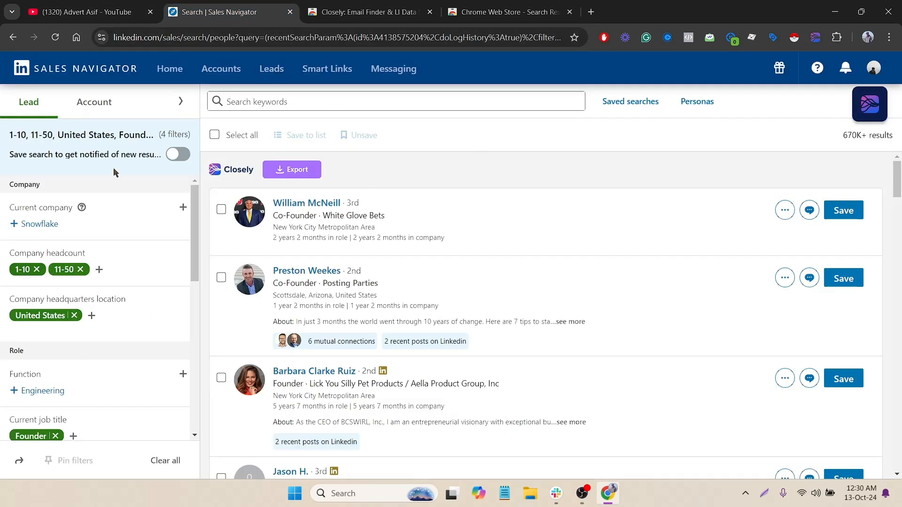
Expand the filters and add CEO as a current job title alongside Founder.
click(181, 100)
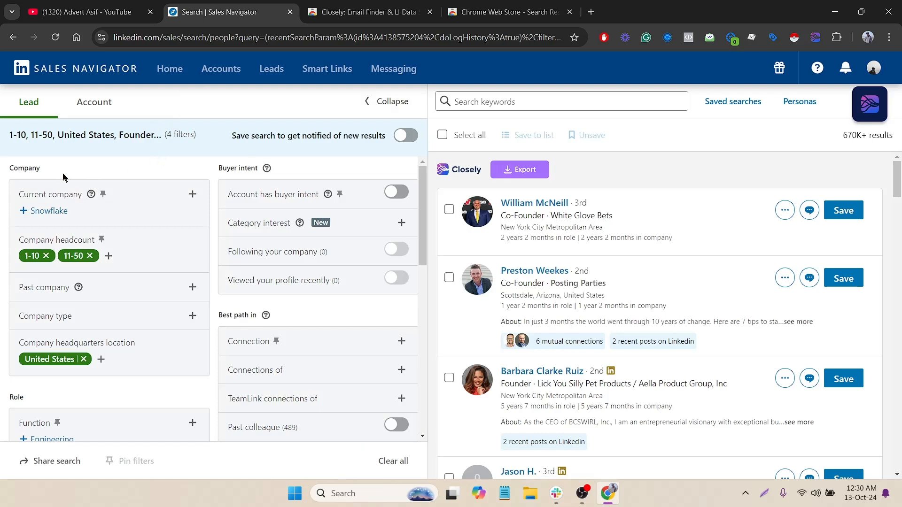
drag(20, 168, 24, 169)
triple_click(44, 239)
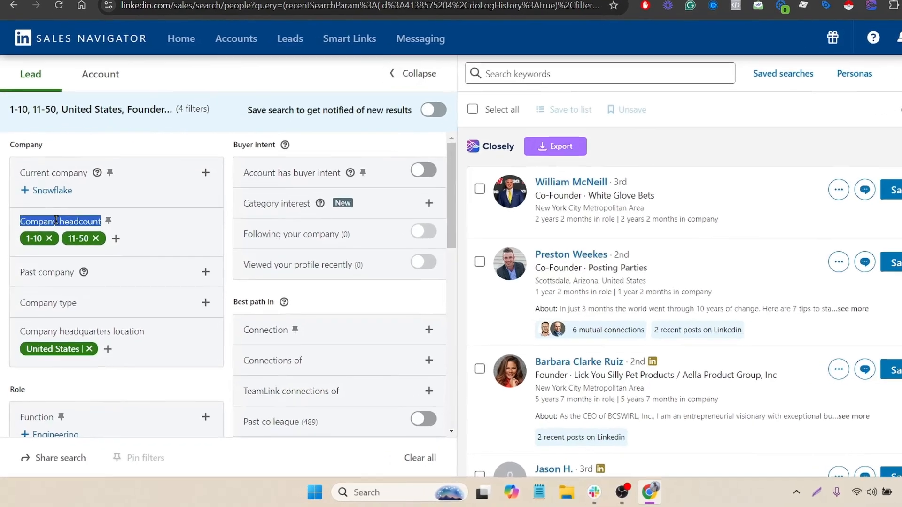
click(61, 261)
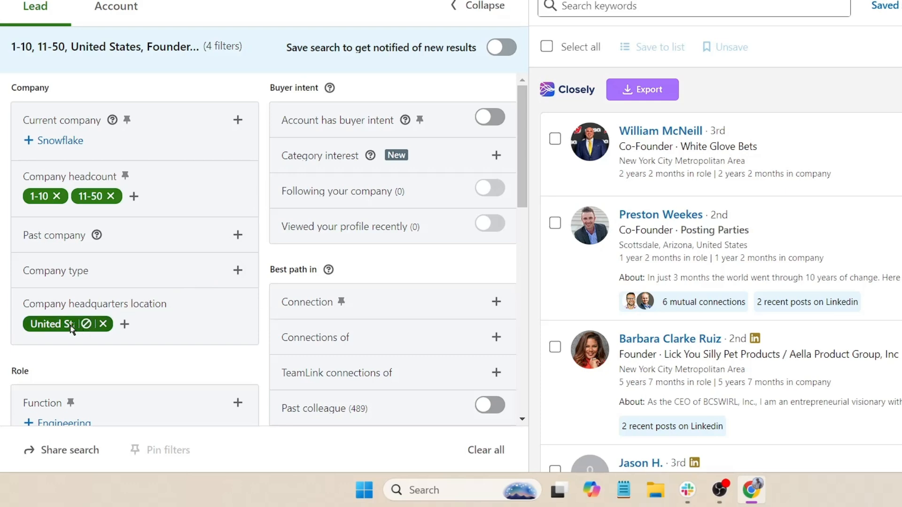
scroll(60, 332, down, 1)
scroll(60, 331, down, 3)
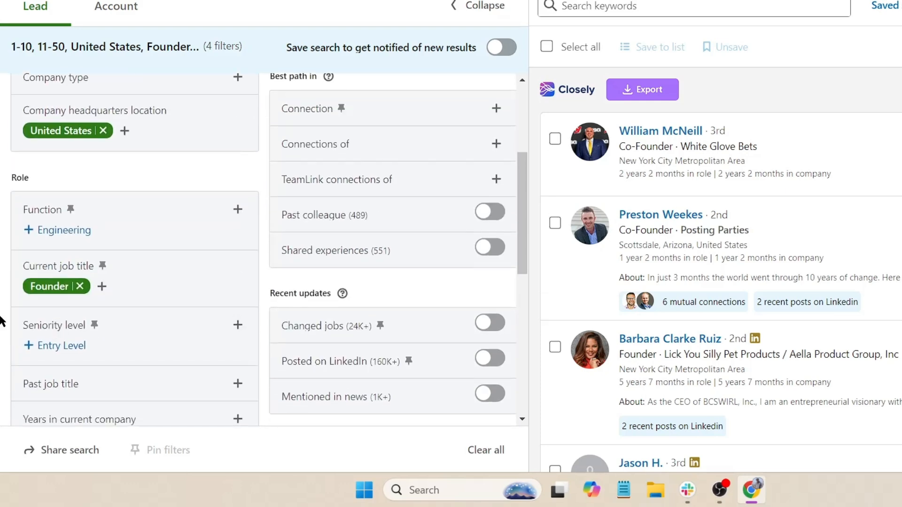
click(109, 288)
text(C)
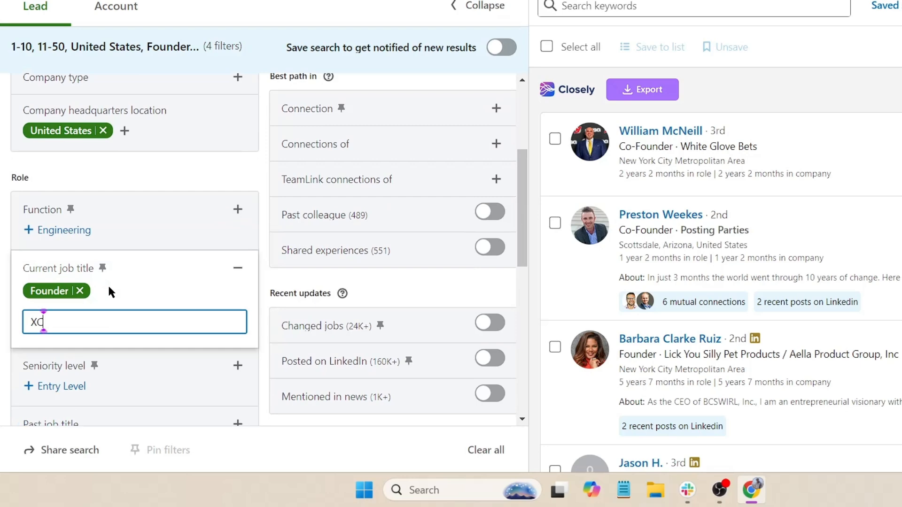
text(EO)
key(Return)
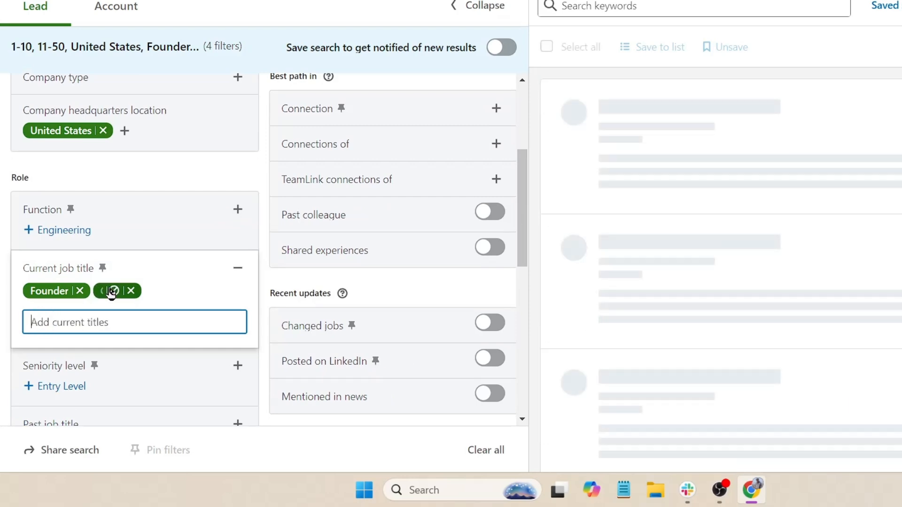
Include CXO as the seniority level, bringing results to 570K+.
scroll(215, 219, down, 2)
click(235, 228)
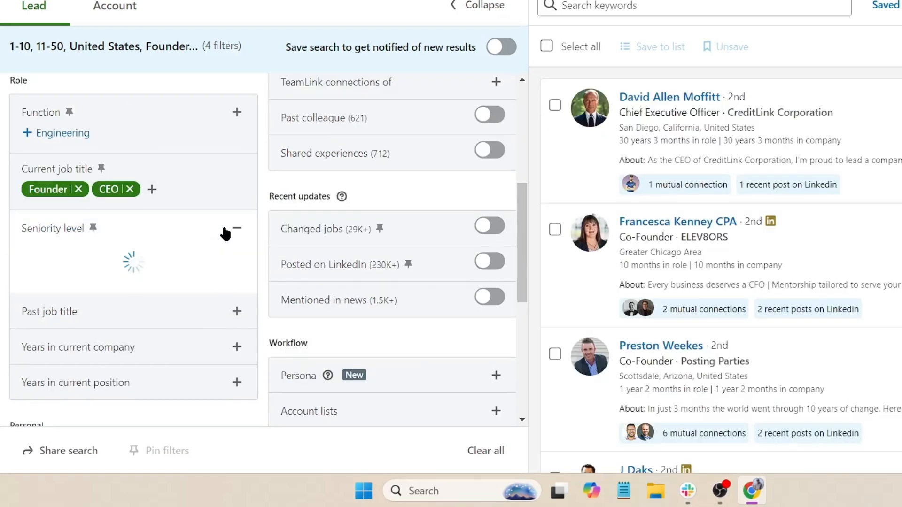
scroll(115, 298, down, 3)
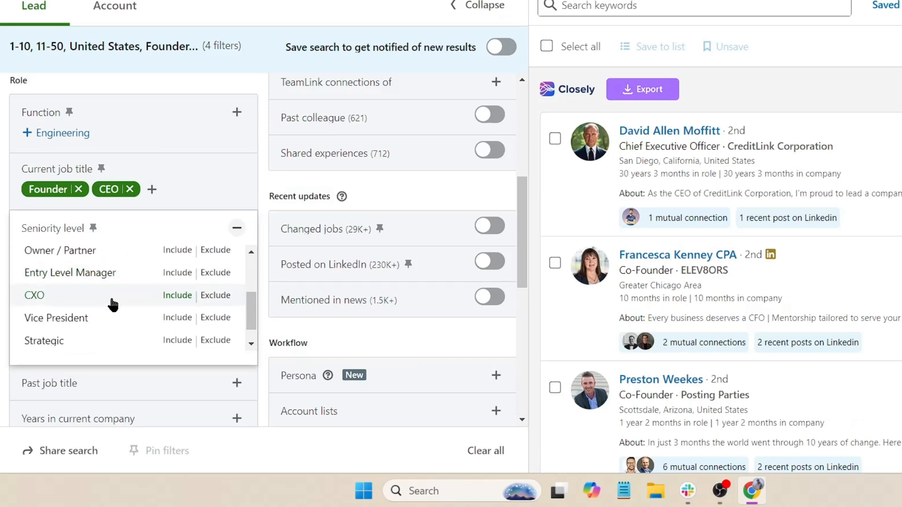
click(176, 296)
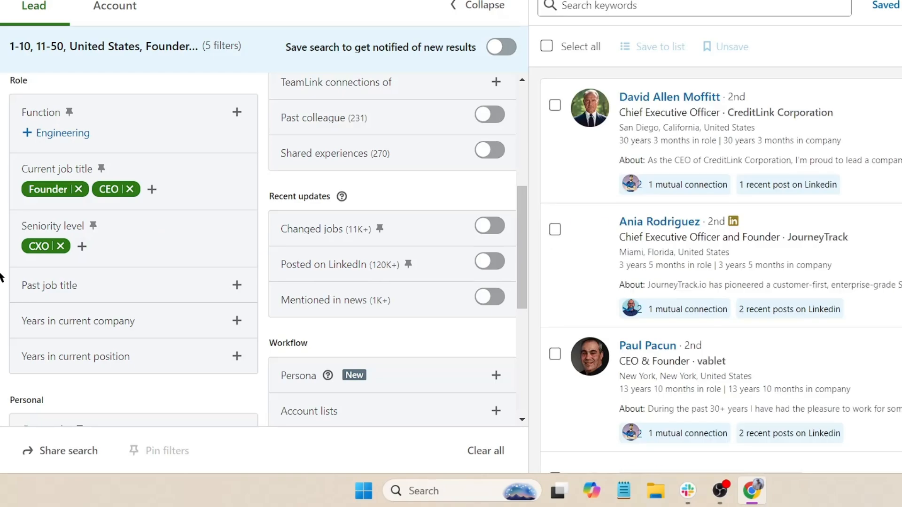
scroll(2, 270, down, 2)
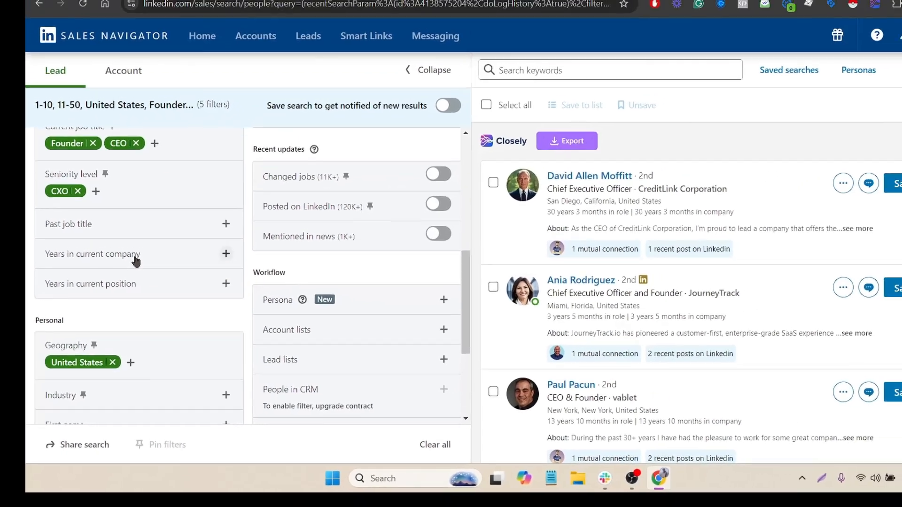
click(136, 262)
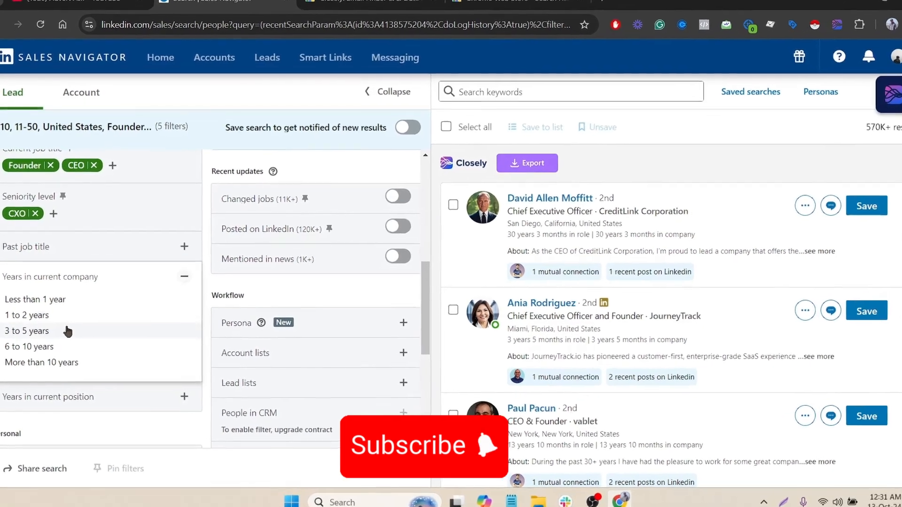
Limit leads to 3 to 5 years in current company and include the Software Development industry.
click(69, 333)
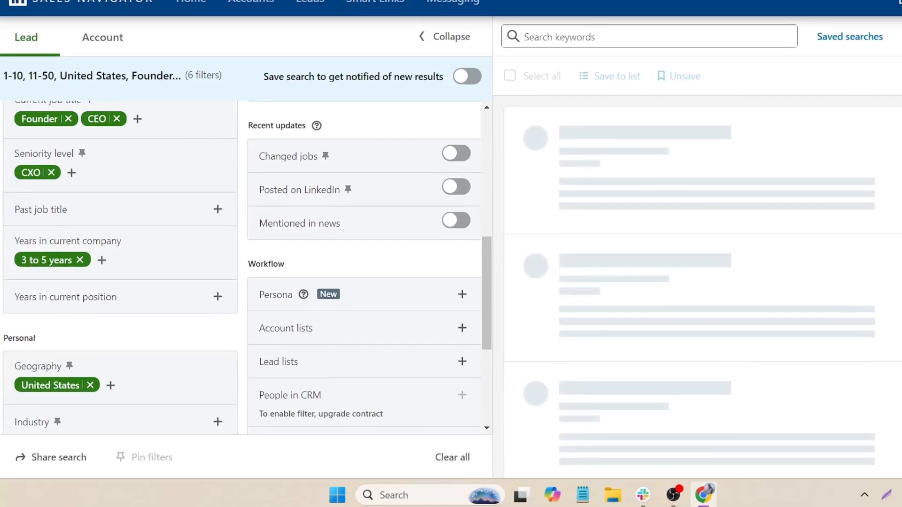
scroll(1, 282, down, 3)
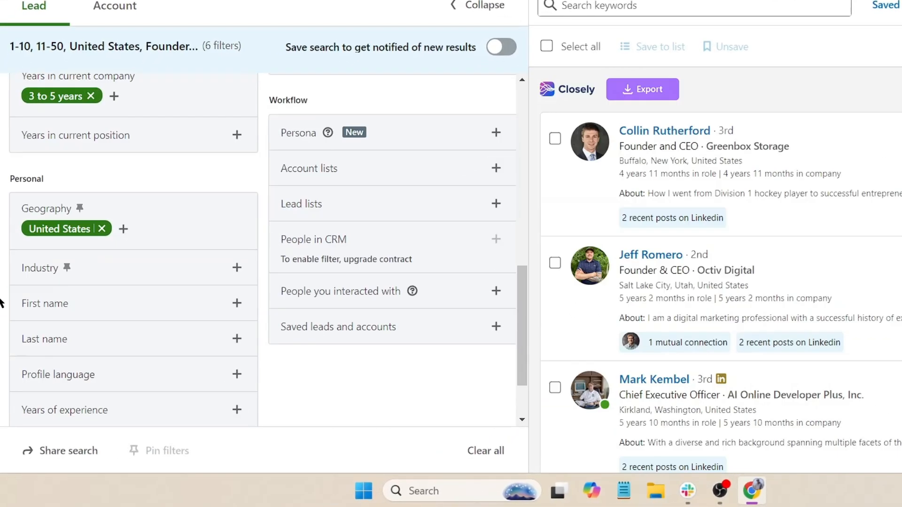
click(92, 268)
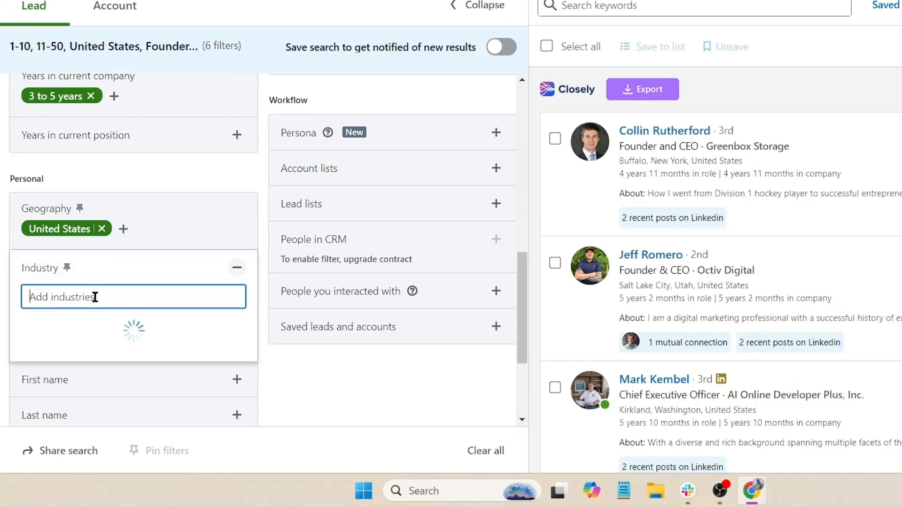
text(Soft)
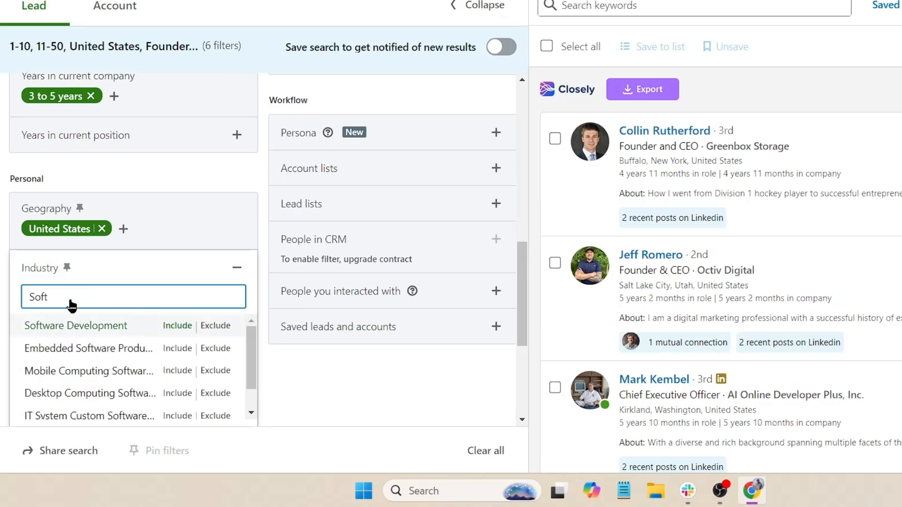
click(75, 326)
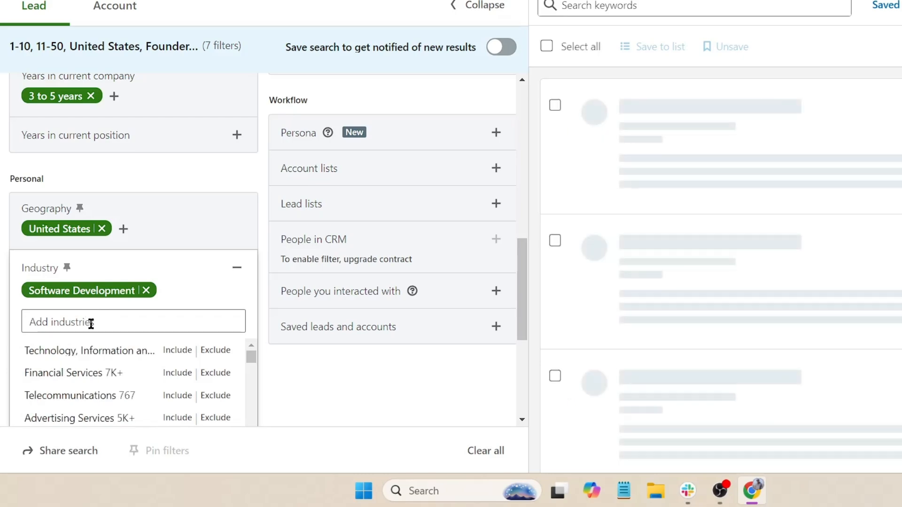
Exclude the Staffing and Recruiting industry and collapse the filter panel.
text(Stagf)
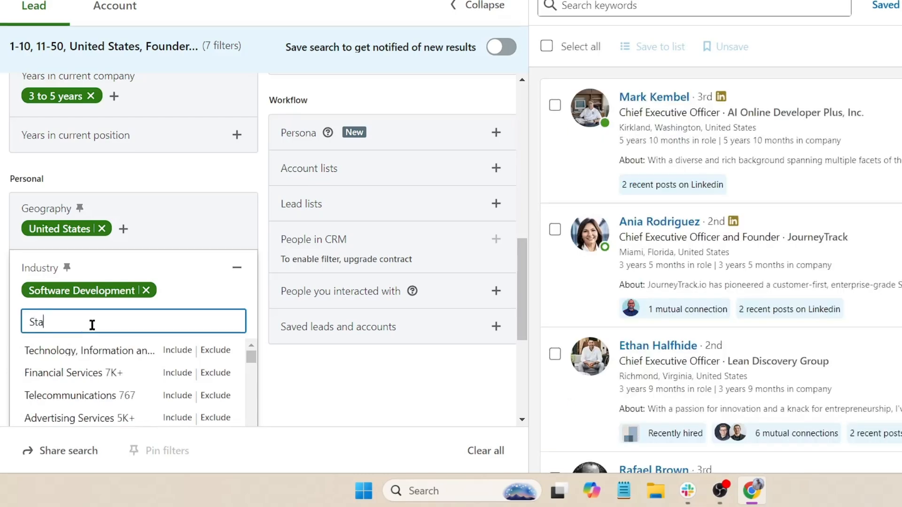
key(BackSpace)
key(BackSpace)
text(ffing)
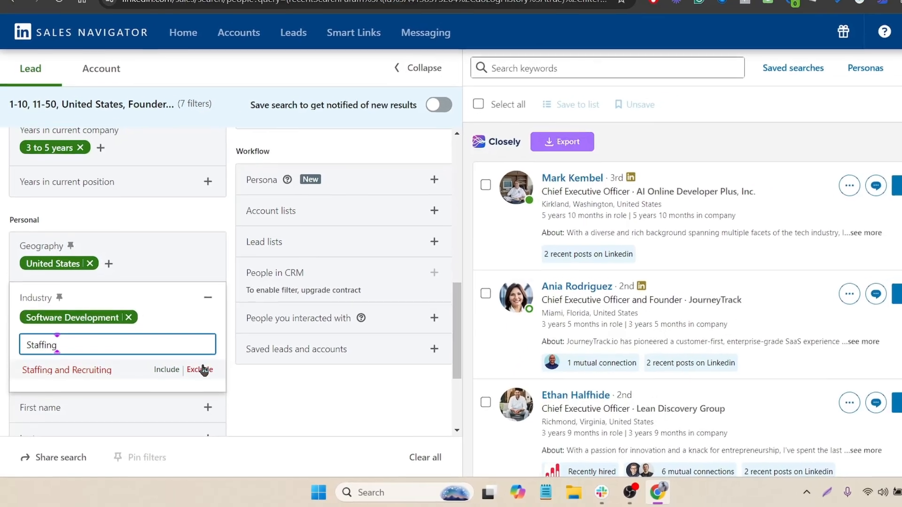
click(196, 373)
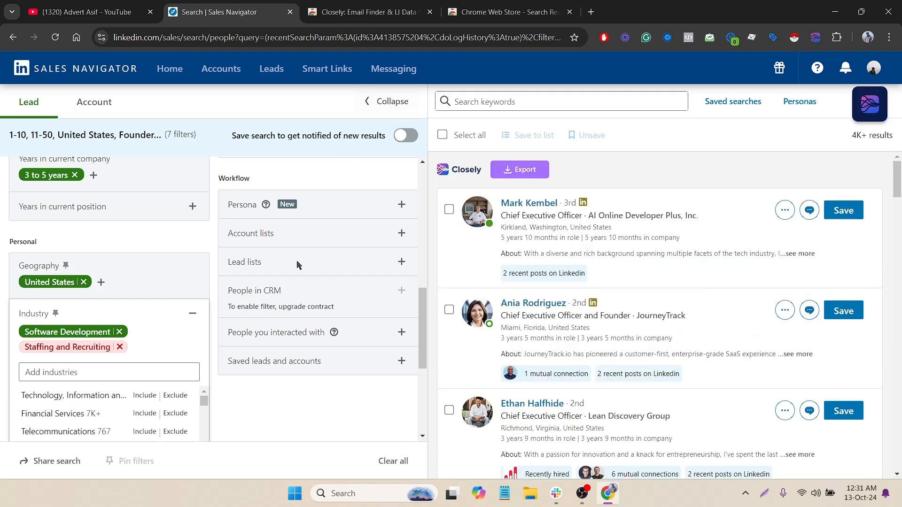
scroll(291, 282, up, 4)
scroll(290, 295, up, 5)
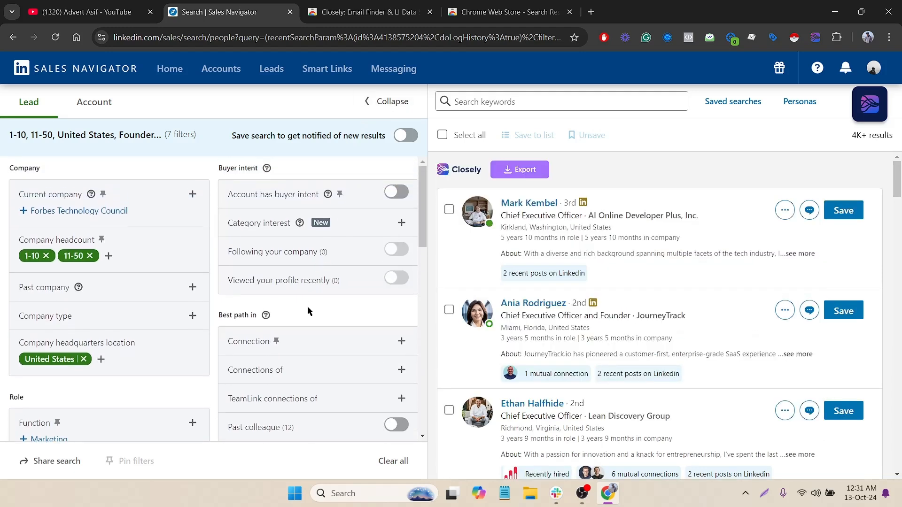
click(391, 104)
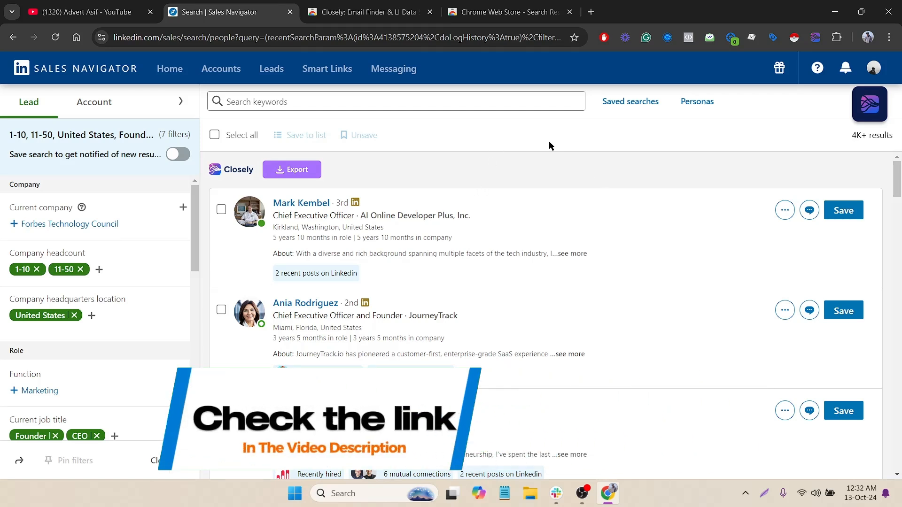
click(380, 6)
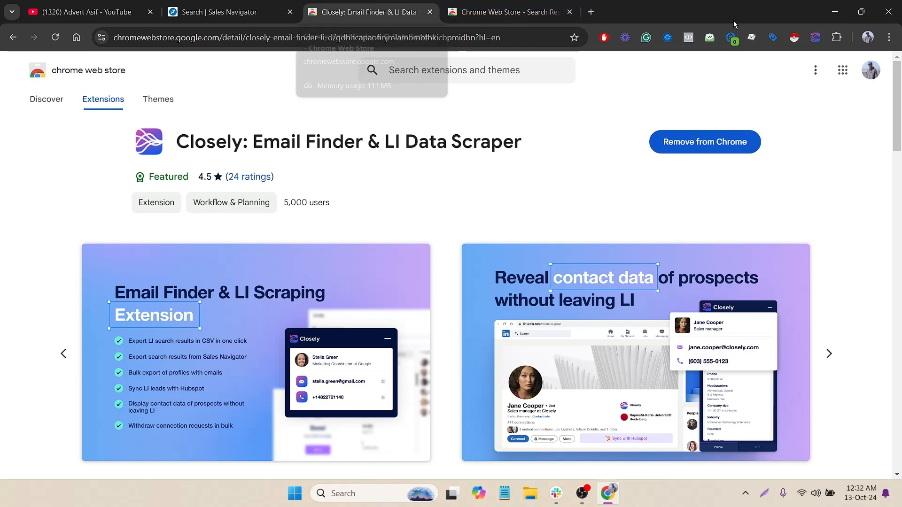
Return from the Chrome Web Store to the Search | Sales Navigator tab.
click(220, 12)
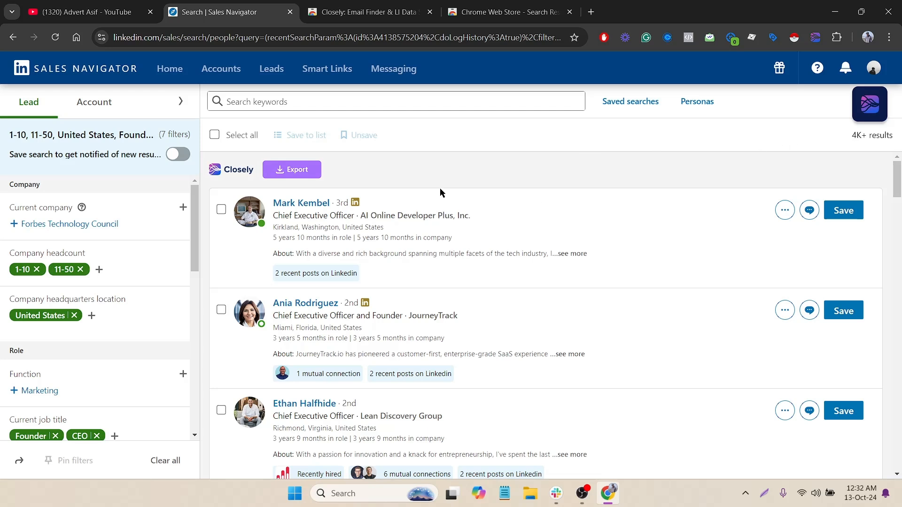
Glance at the Closely panel, collapse it, and start Closely's export of the lead results.
click(865, 114)
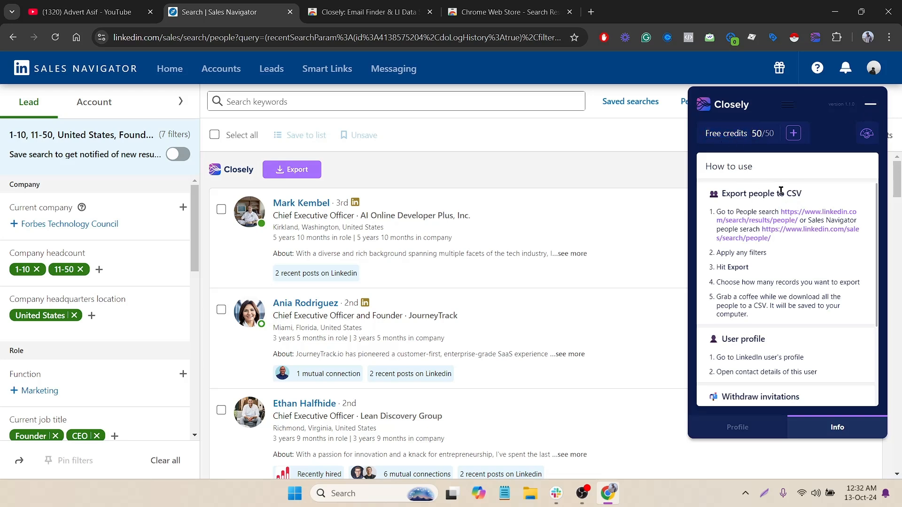
click(872, 106)
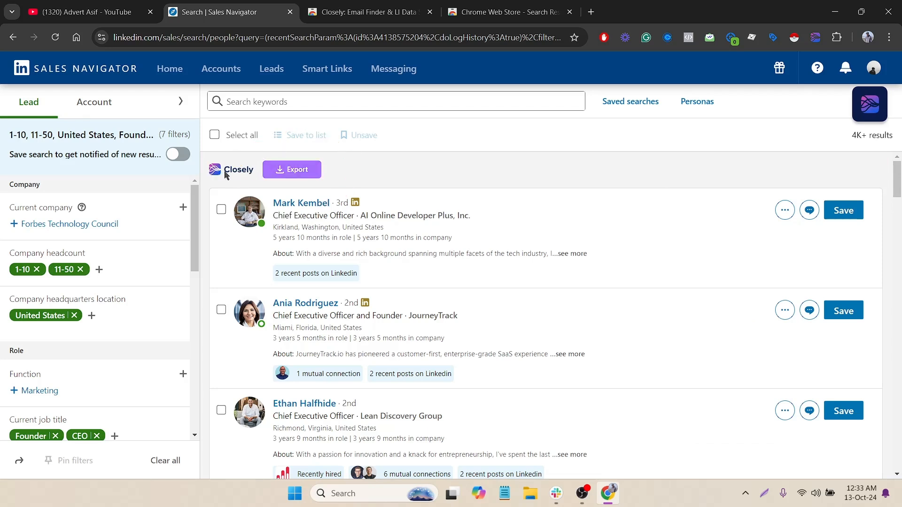
click(282, 172)
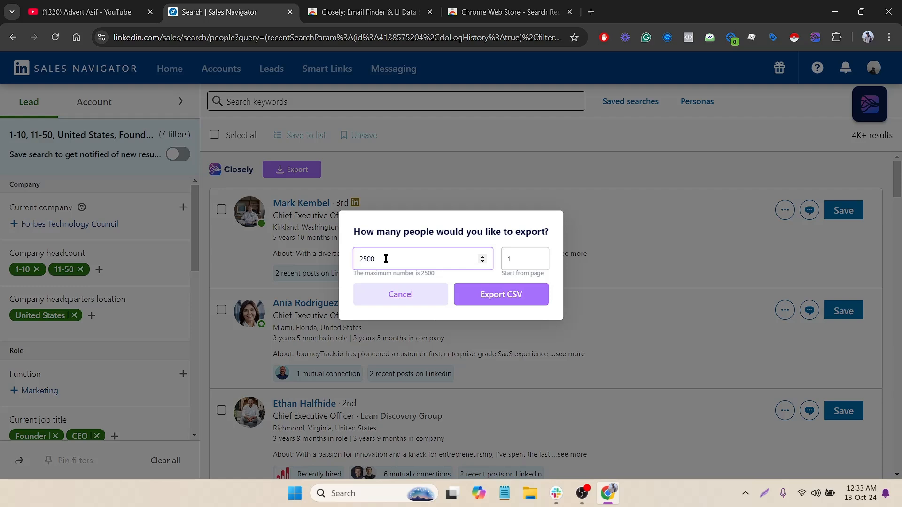
Cancel the Closely export prompt and note the 4K+ results count.
click(416, 296)
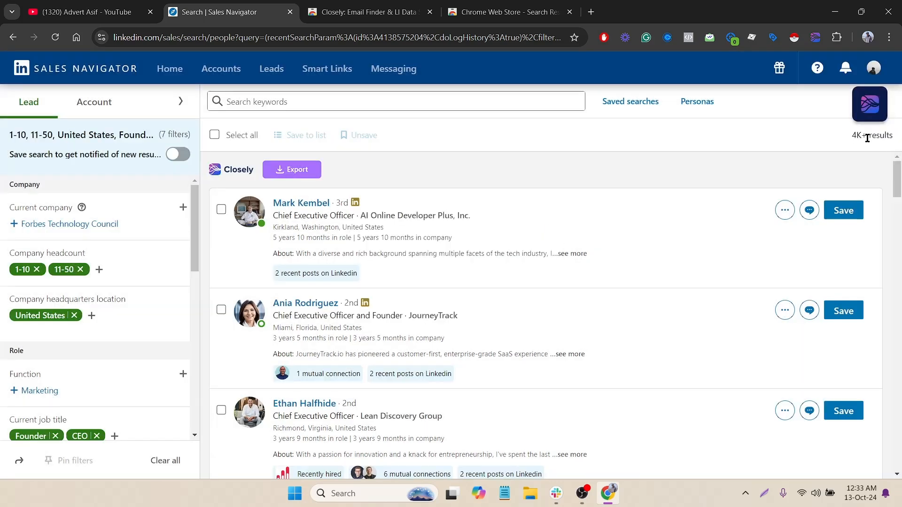
drag(873, 136, 867, 135)
Replace the United States geography with New York, United States, leaving 440 results.
scroll(111, 345, down, 2)
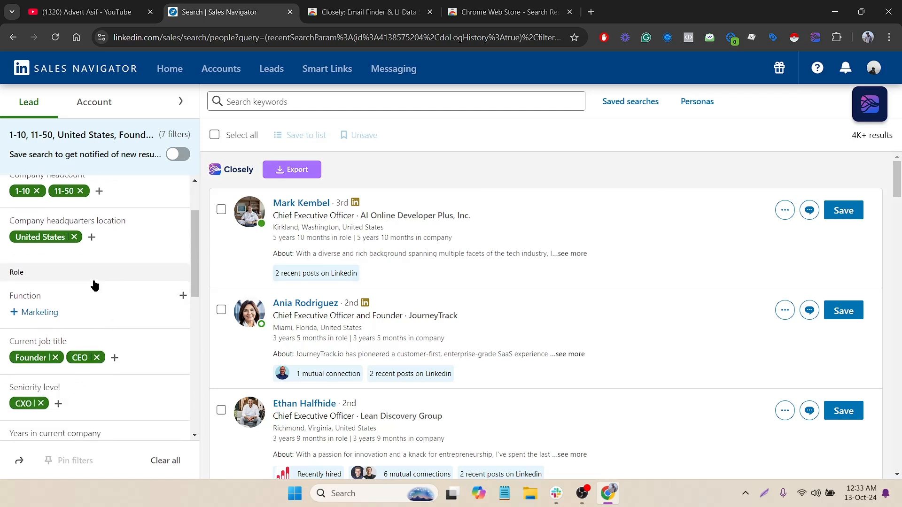
click(93, 236)
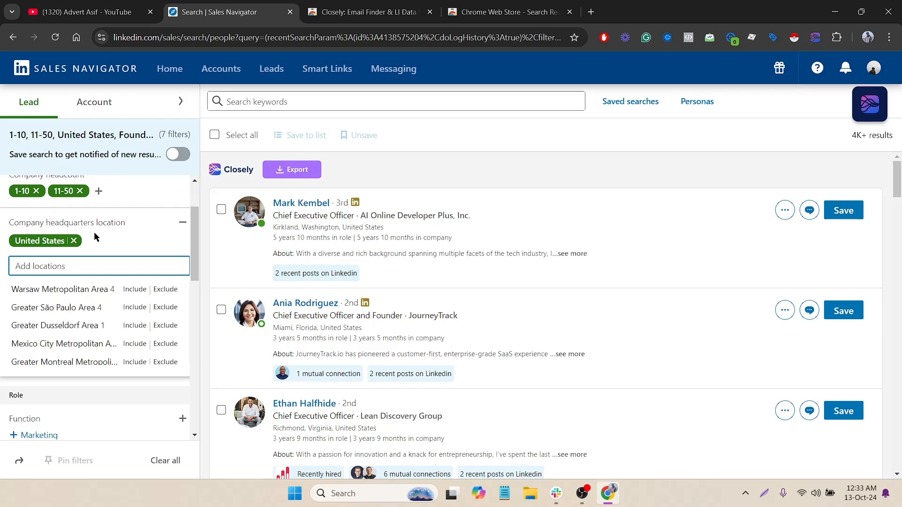
scroll(117, 336, down, 8)
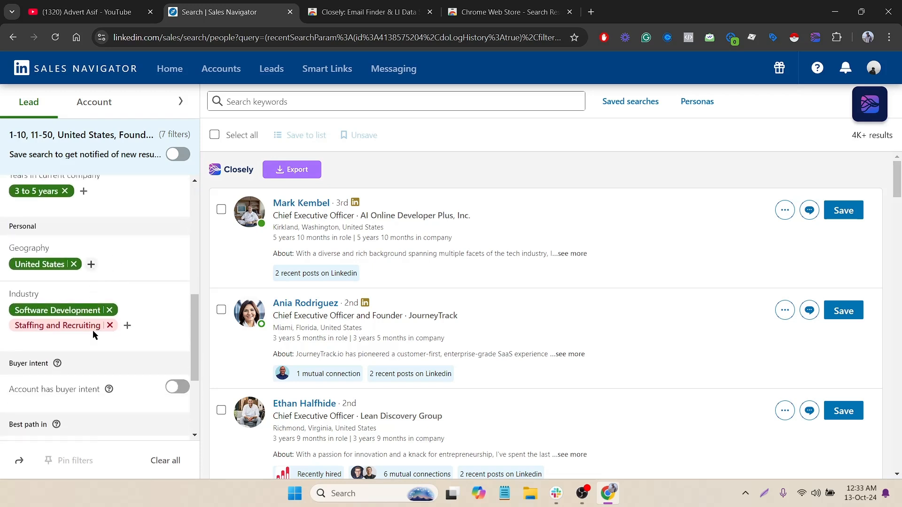
scroll(101, 356, up, 4)
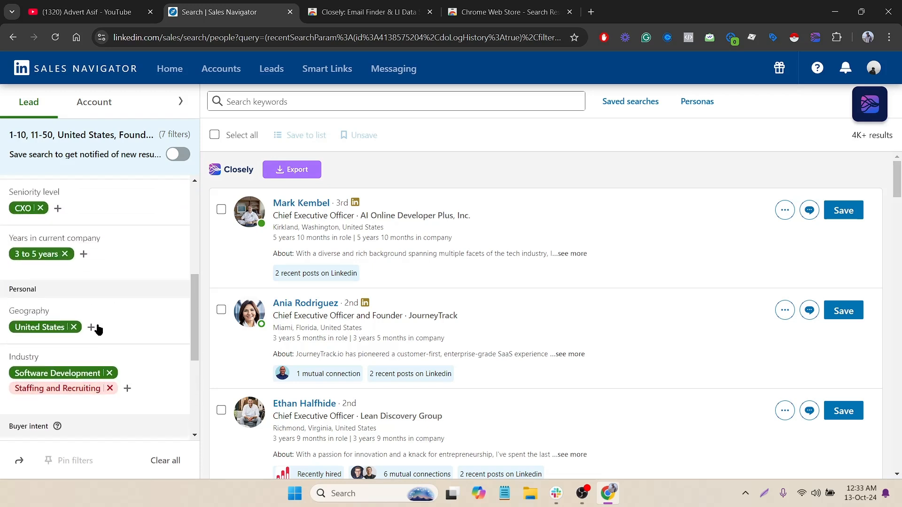
click(92, 327)
text(N)
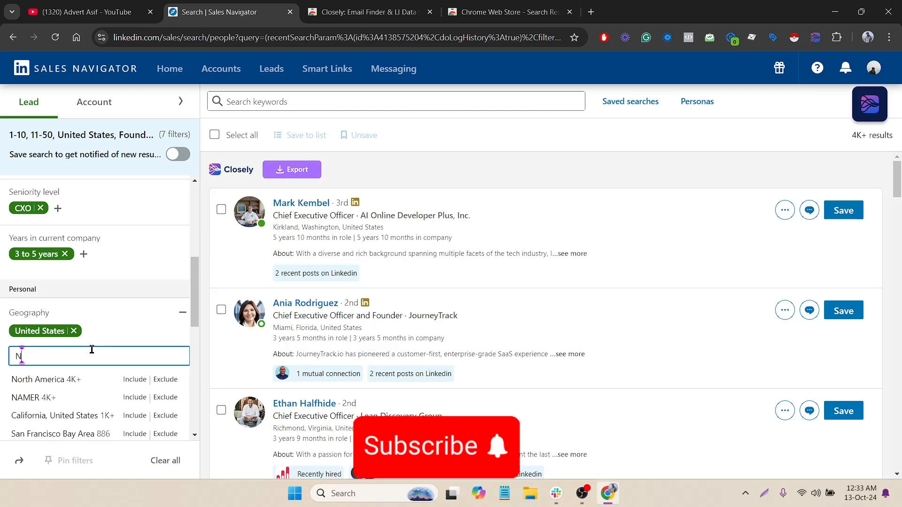
text(ew)
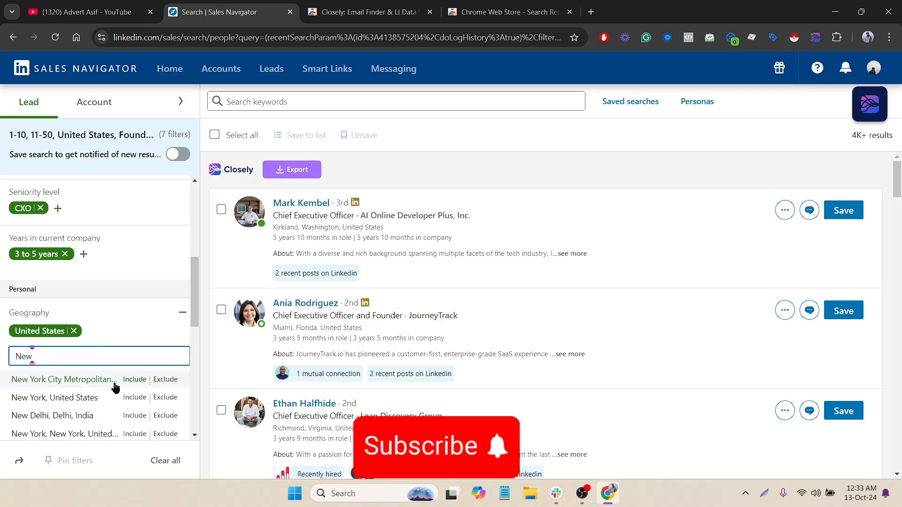
click(118, 399)
click(74, 331)
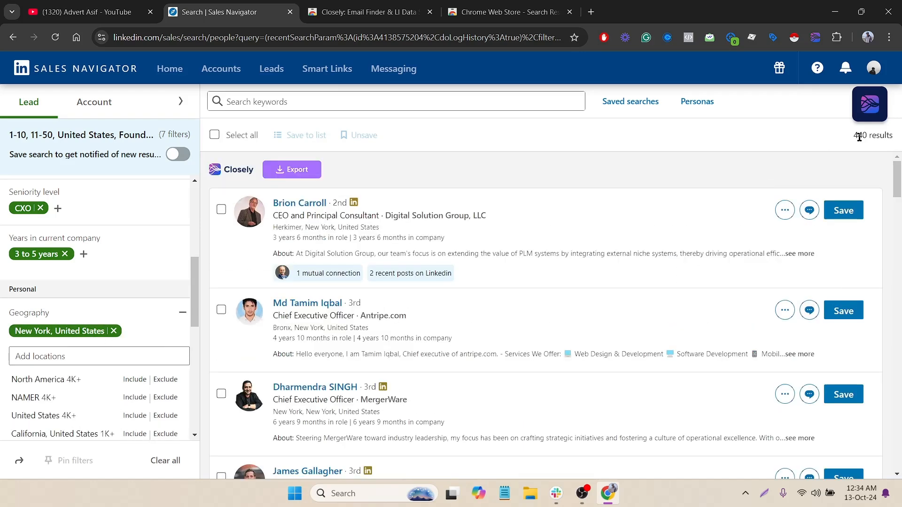
double_click(859, 137)
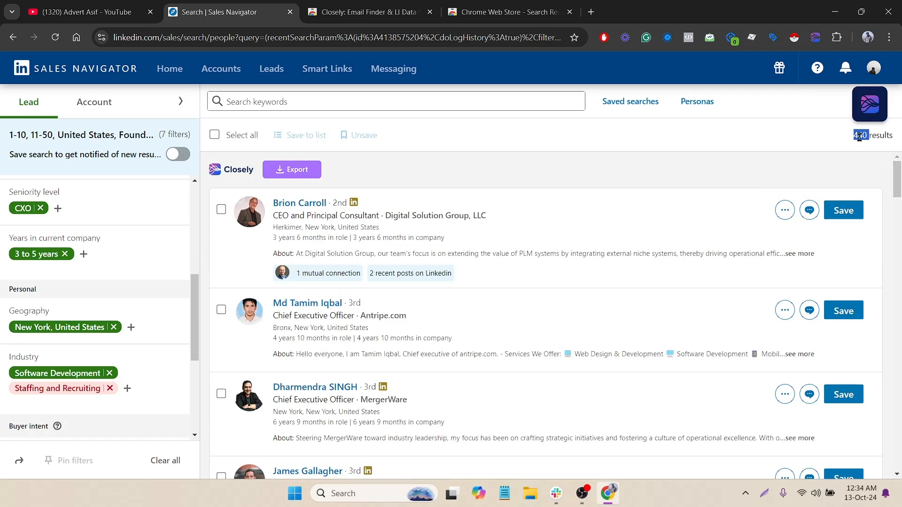
Export 473 leads from page 1 with Closely to CSV and save the file.
click(301, 164)
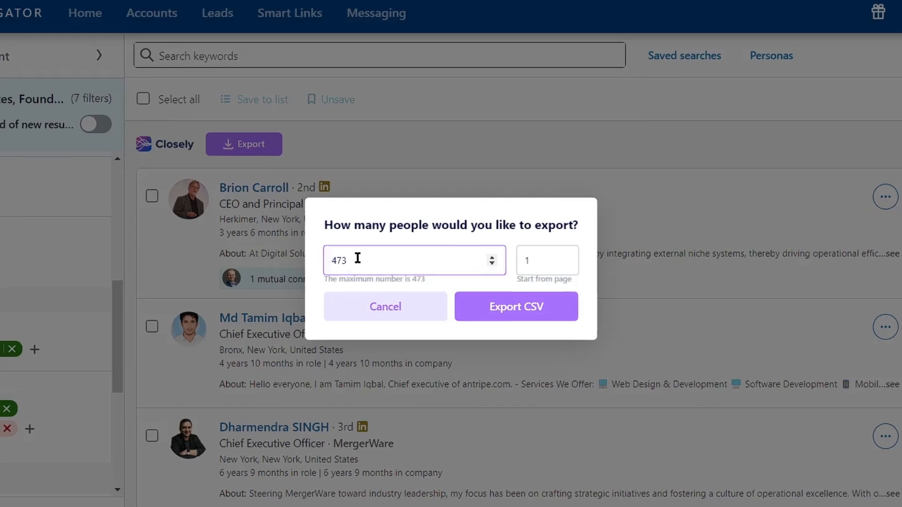
drag(357, 258, 326, 244)
click(345, 233)
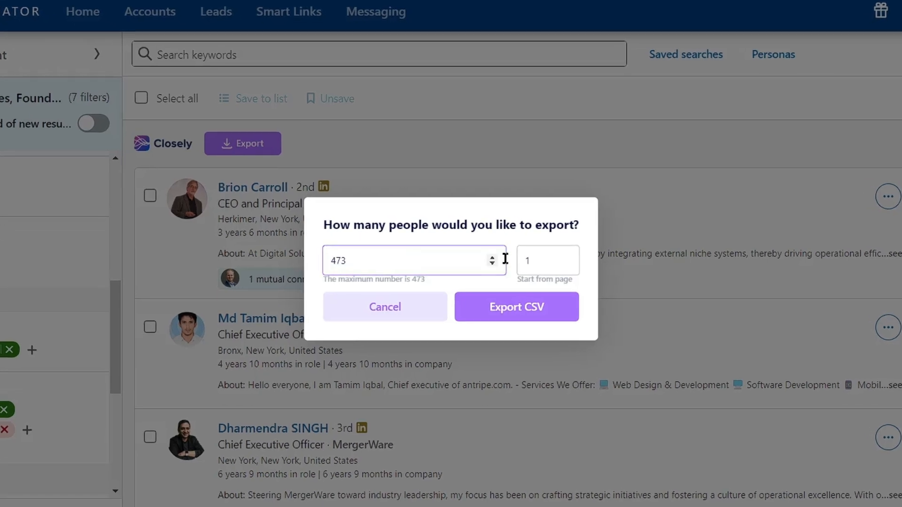
click(530, 256)
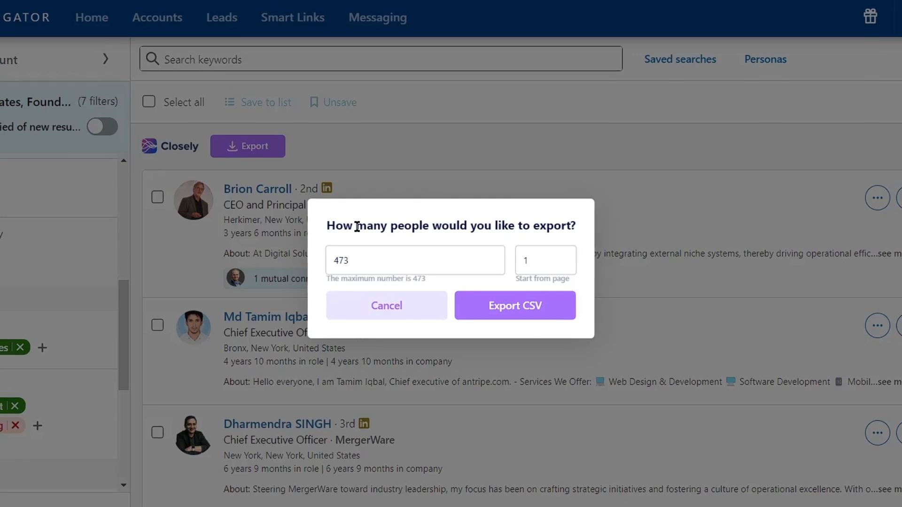
click(497, 306)
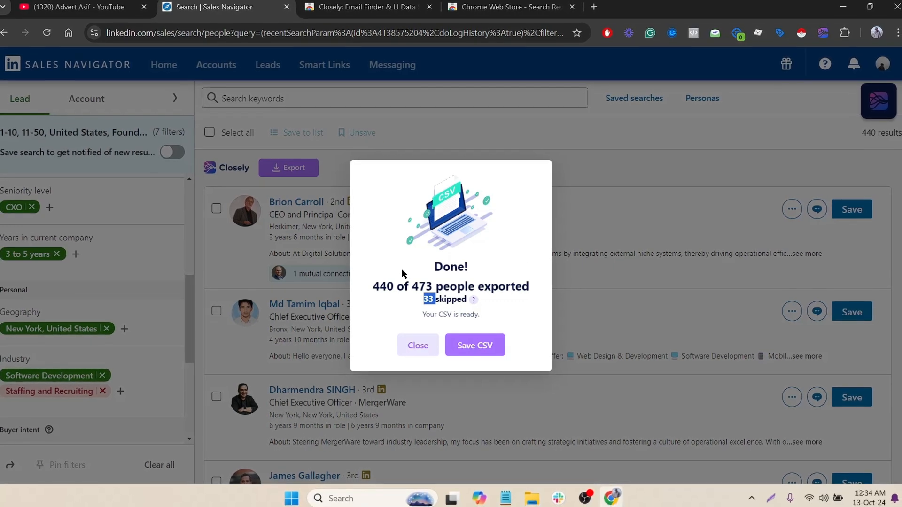
click(477, 348)
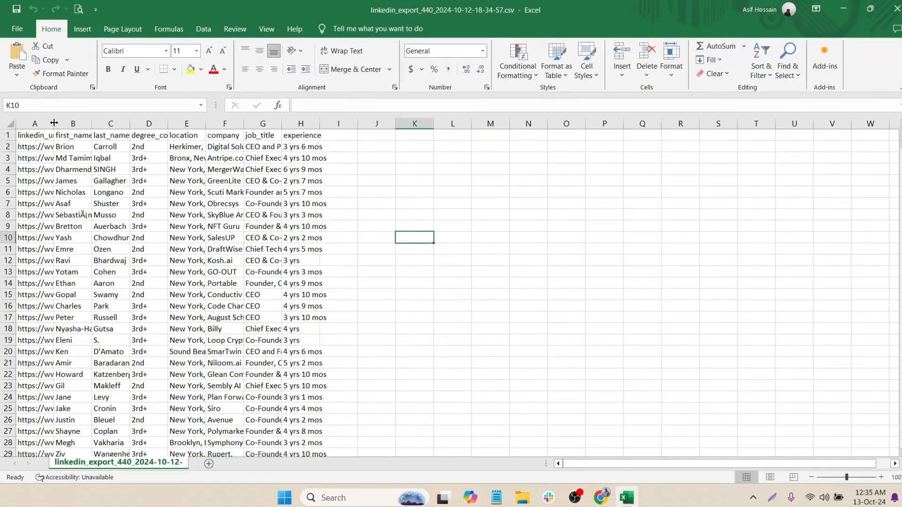
Widen column A for the LinkedIn URLs, then select the name, location and company columns.
drag(53, 123, 162, 123)
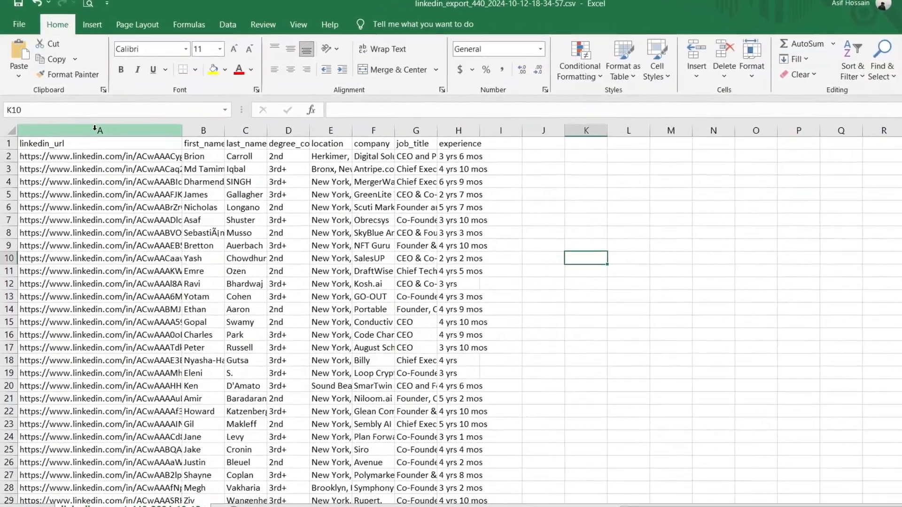
click(94, 128)
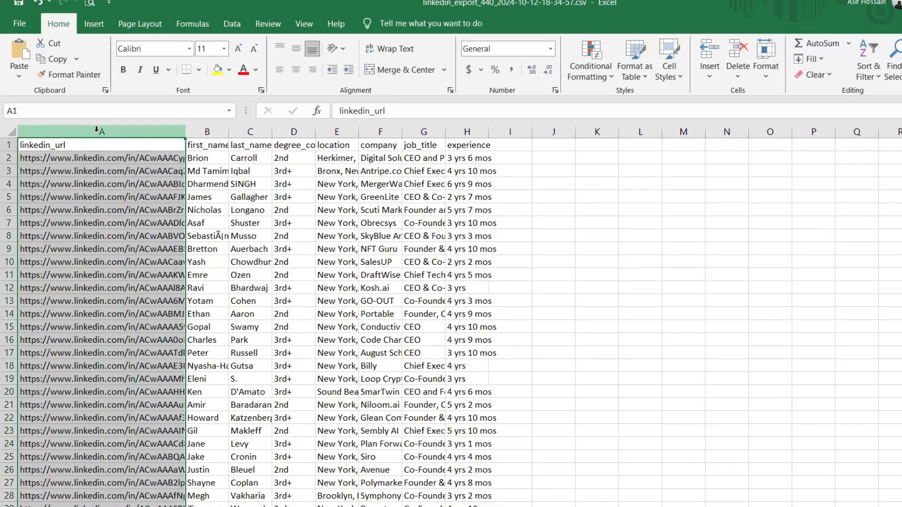
click(215, 132)
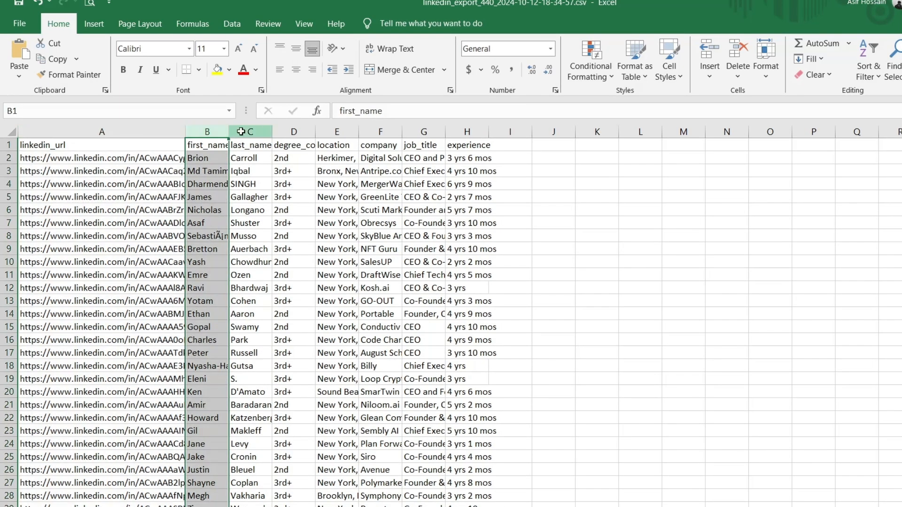
click(241, 131)
click(324, 127)
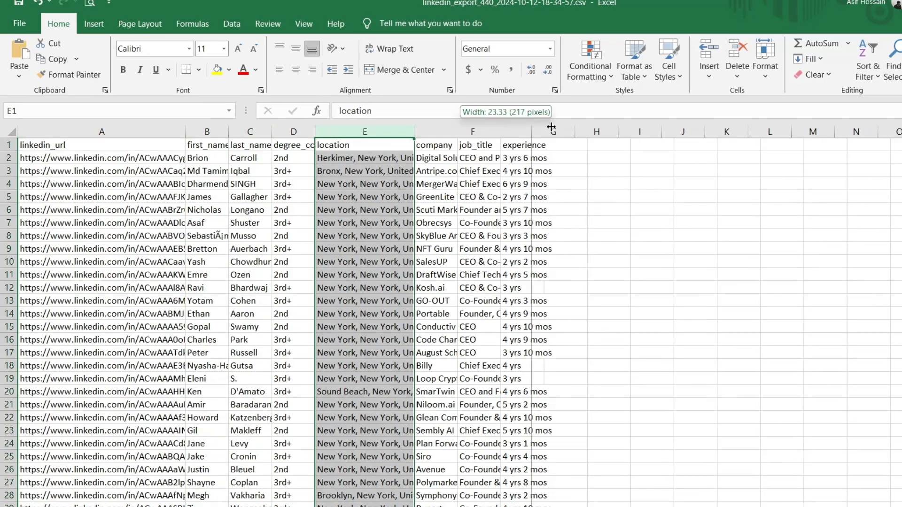
click(478, 131)
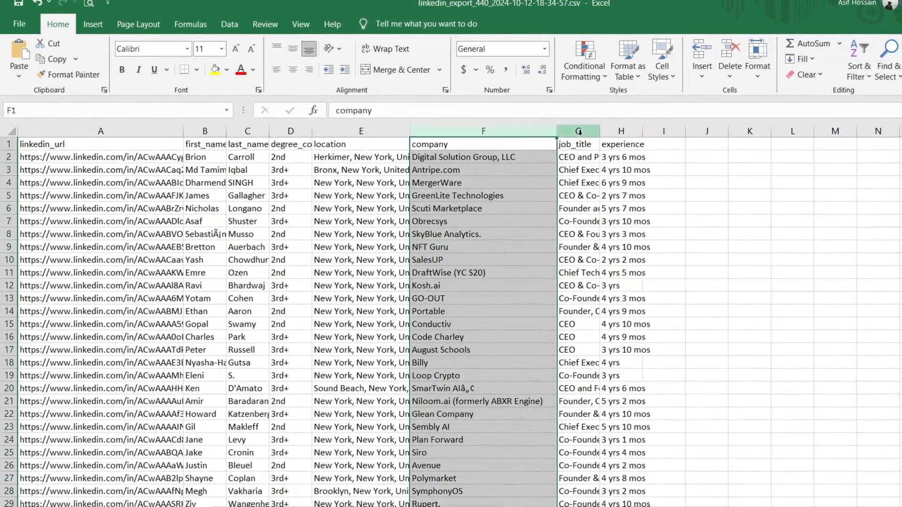